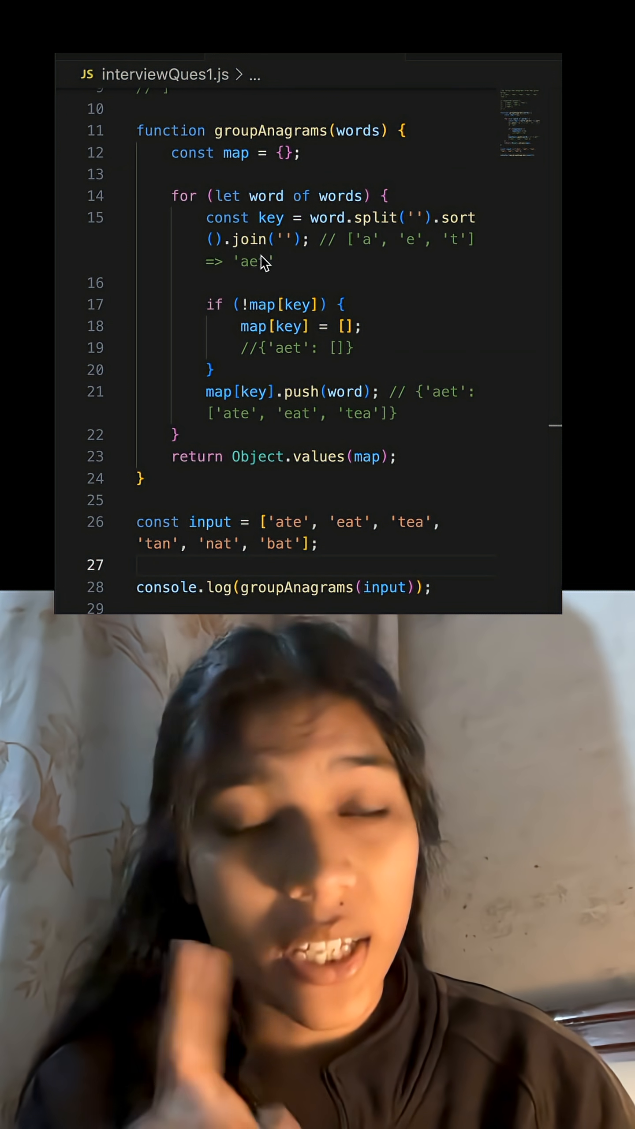
Walk through the sorted-letters comment on line 15, the push line and map comment on line 21, and the return on line 23
{"action": "left_click_drag", "start_coordinate": [347, 240], "coordinate": [452, 243]}
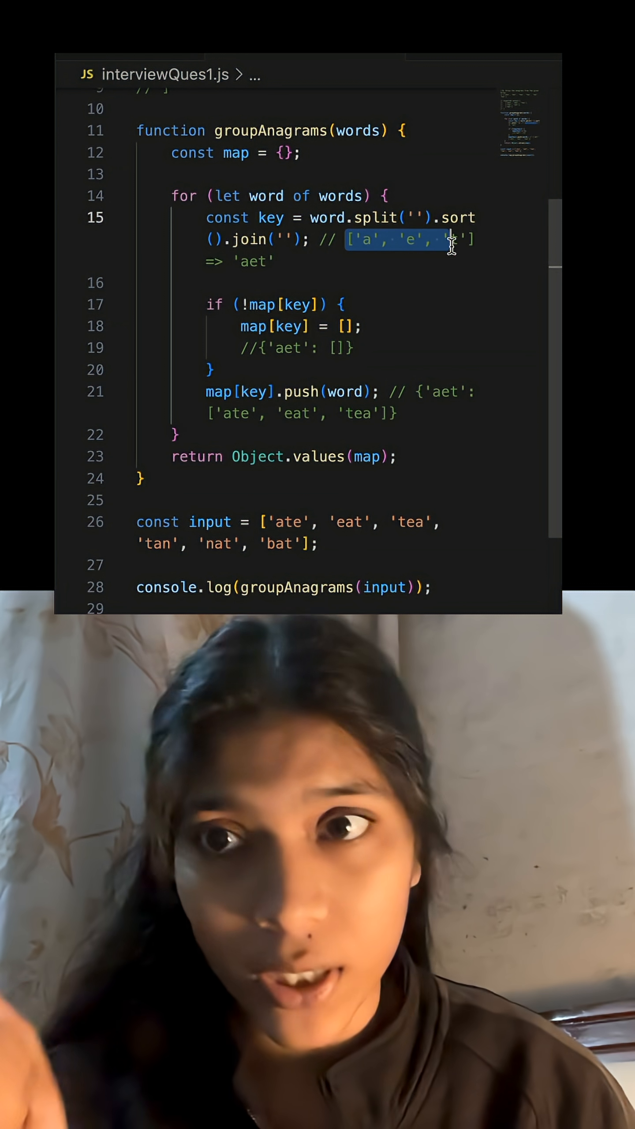
{"action": "left_click", "coordinate": [265, 261]}
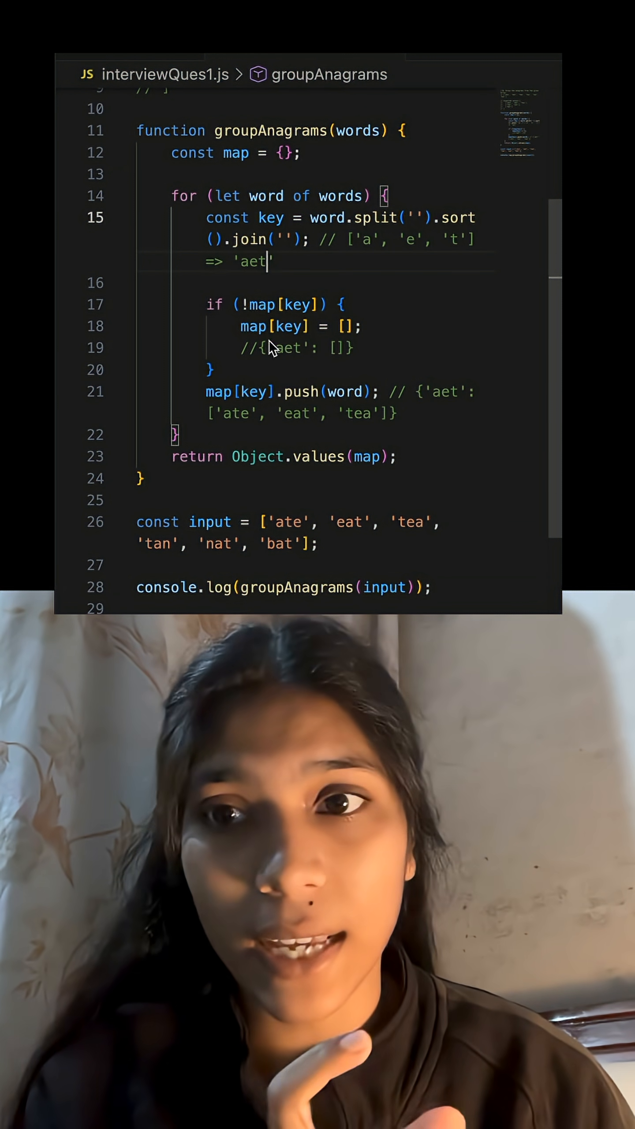
{"action": "left_click", "coordinate": [371, 392]}
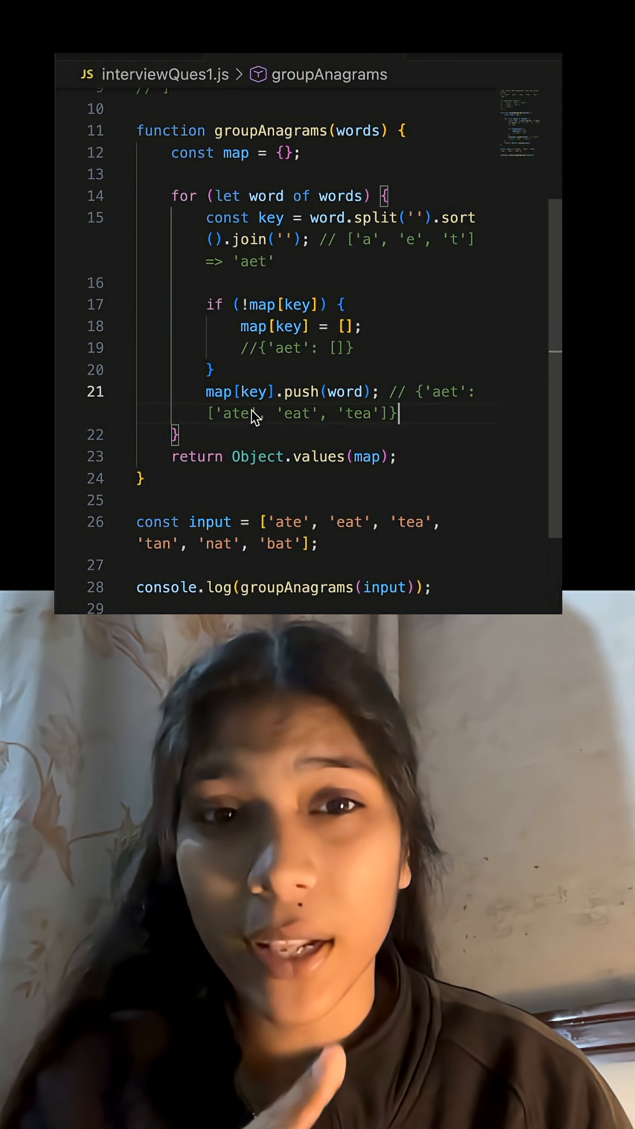
{"action": "left_click_drag", "start_coordinate": [417, 391], "coordinate": [401, 414]}
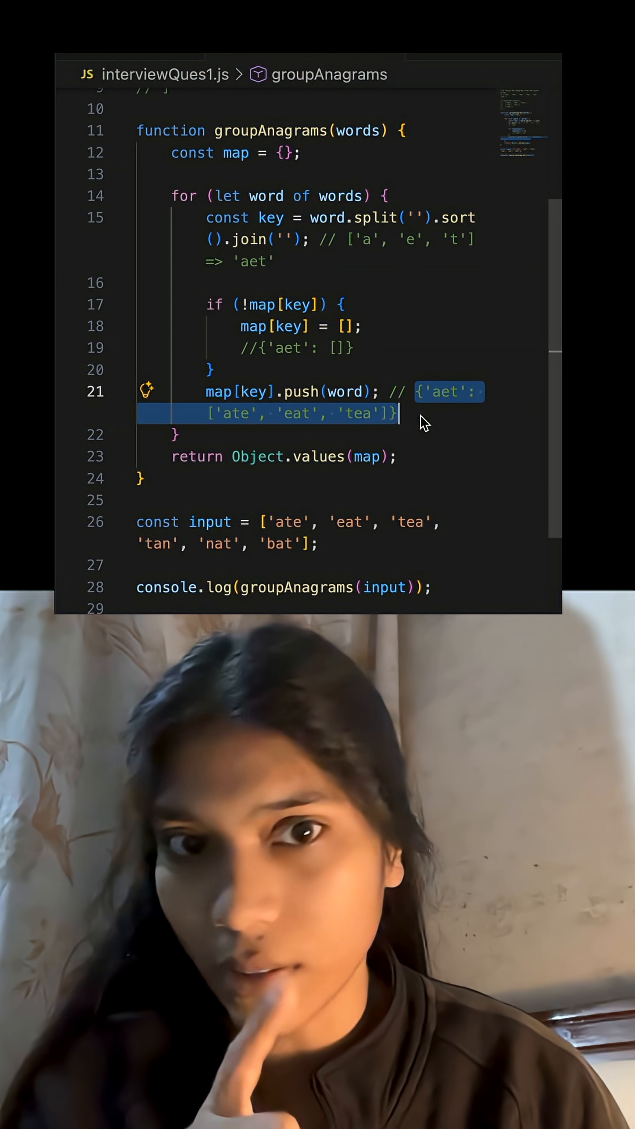
{"action": "left_click", "coordinate": [423, 421]}
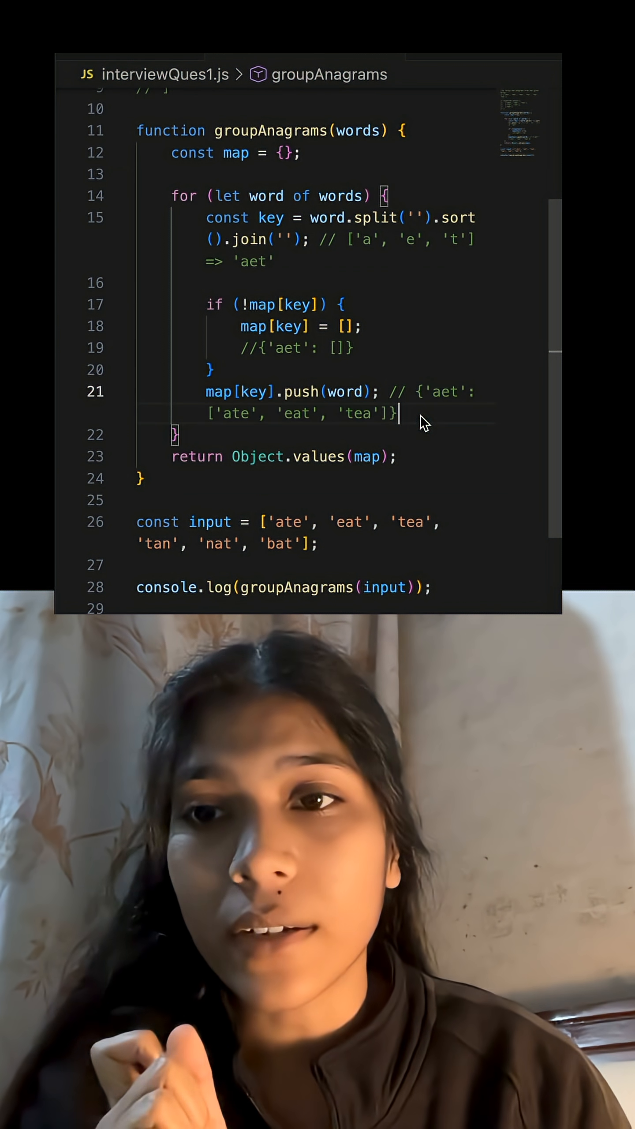
{"action": "left_click", "coordinate": [395, 457]}
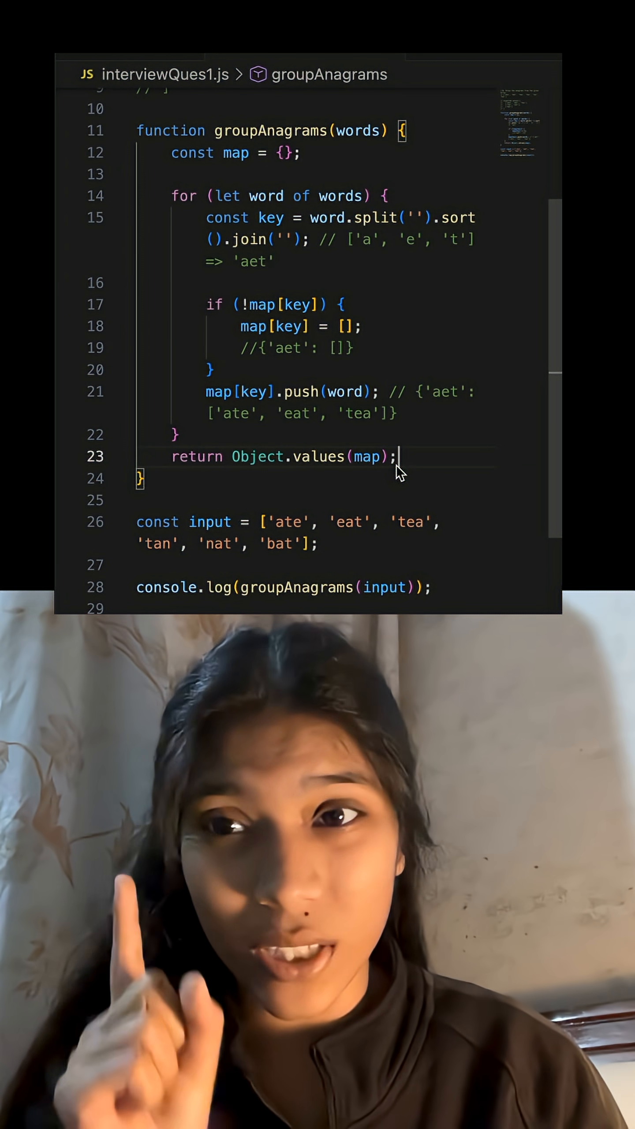
Show the terminal output and highlight the ['ate','eat','tea'] and ['tan','nat'] anagram groups
{"action": "key", "text": "ctrl+grave"}
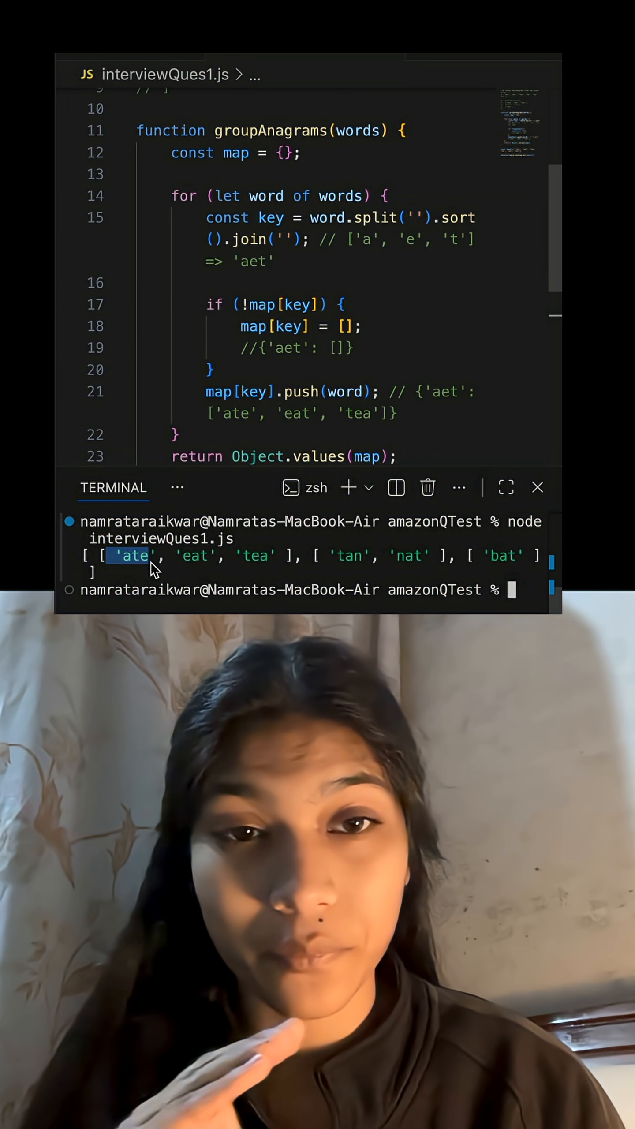
{"action": "left_click_drag", "start_coordinate": [153, 569], "coordinate": [293, 568]}
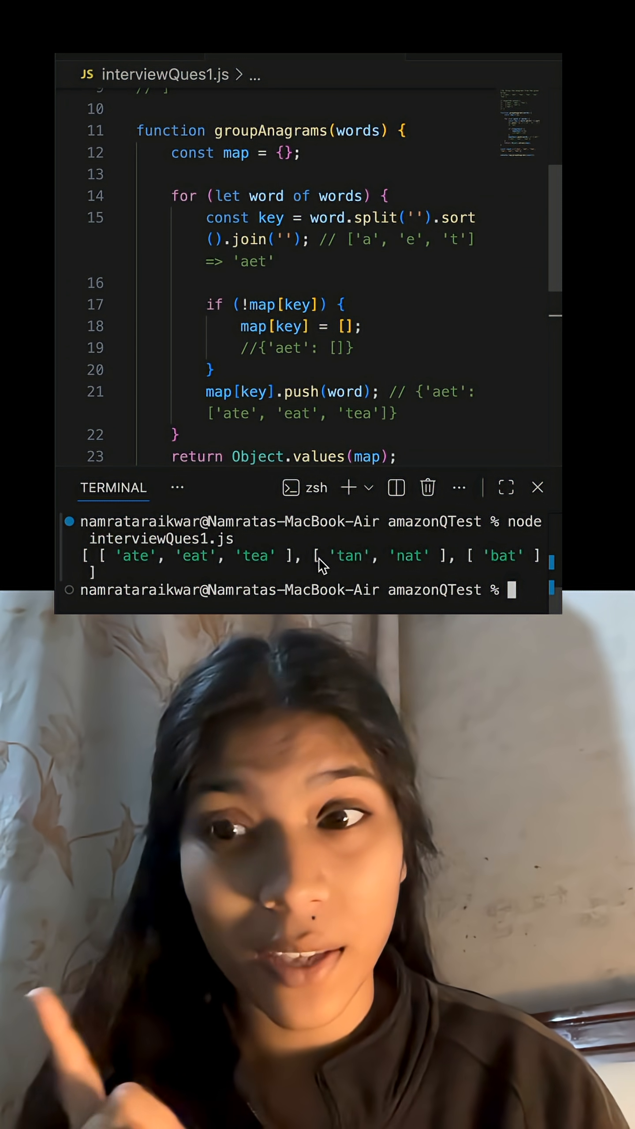
{"action": "left_click_drag", "start_coordinate": [322, 565], "coordinate": [442, 568]}
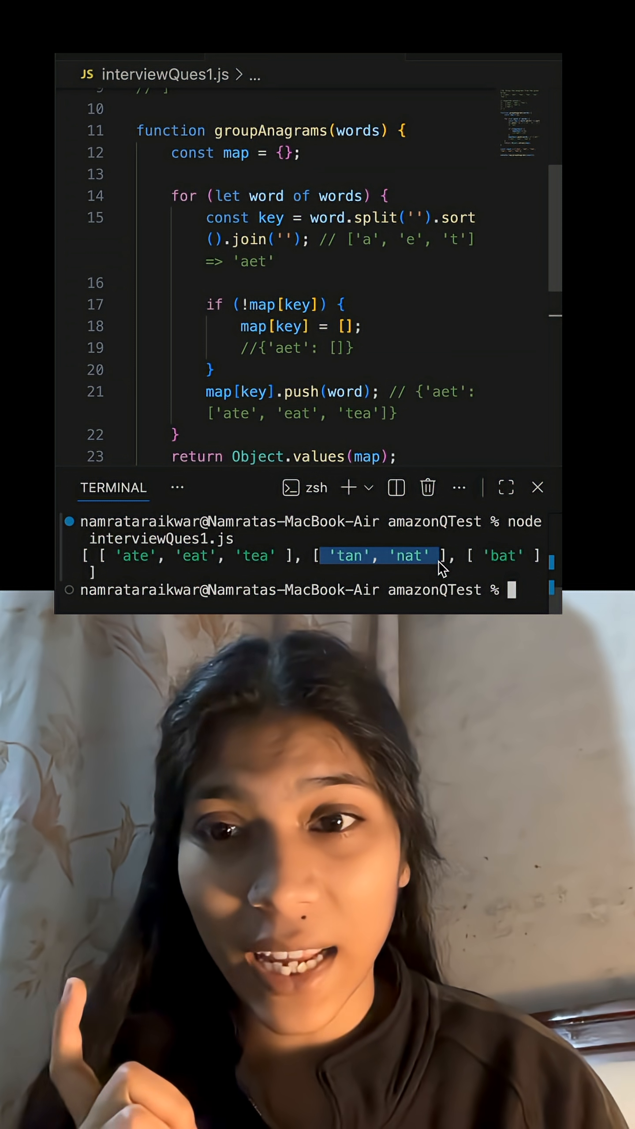